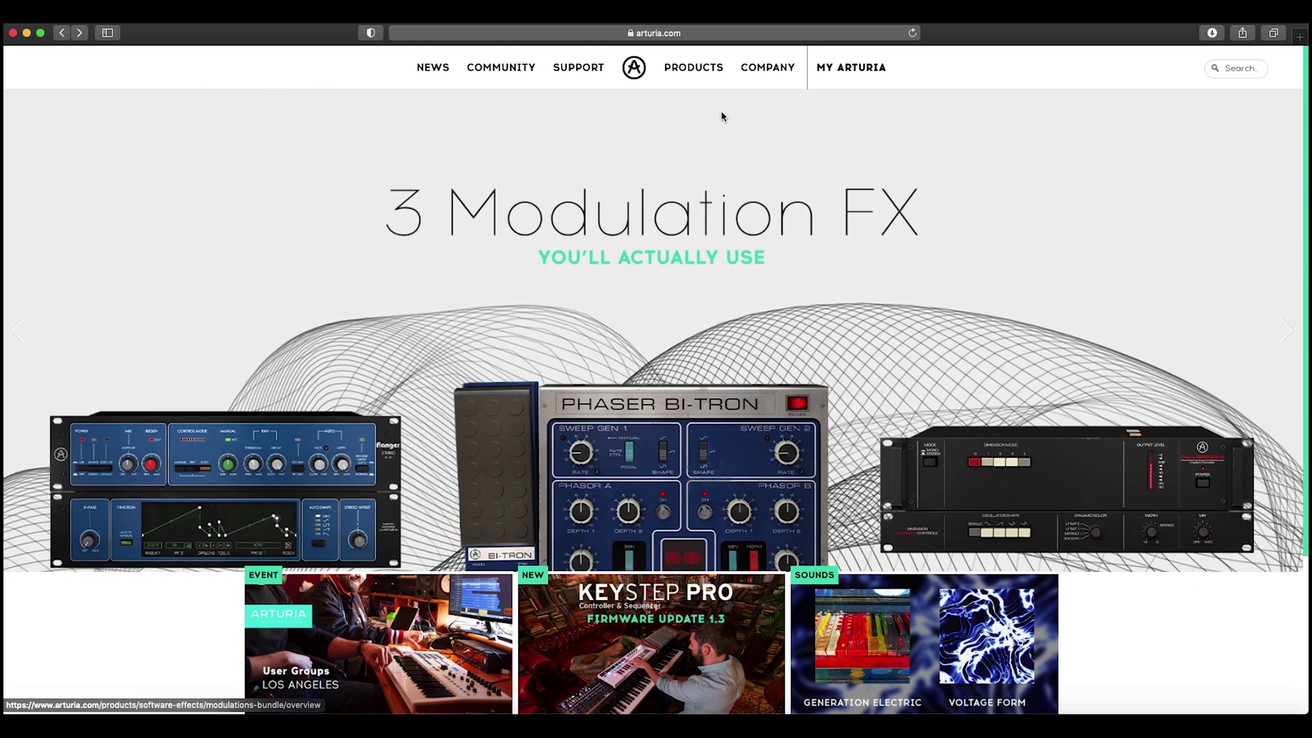
# Go through the Products catalogue to the AudioFuse 8Pre product page.
pyautogui.click(697, 70)
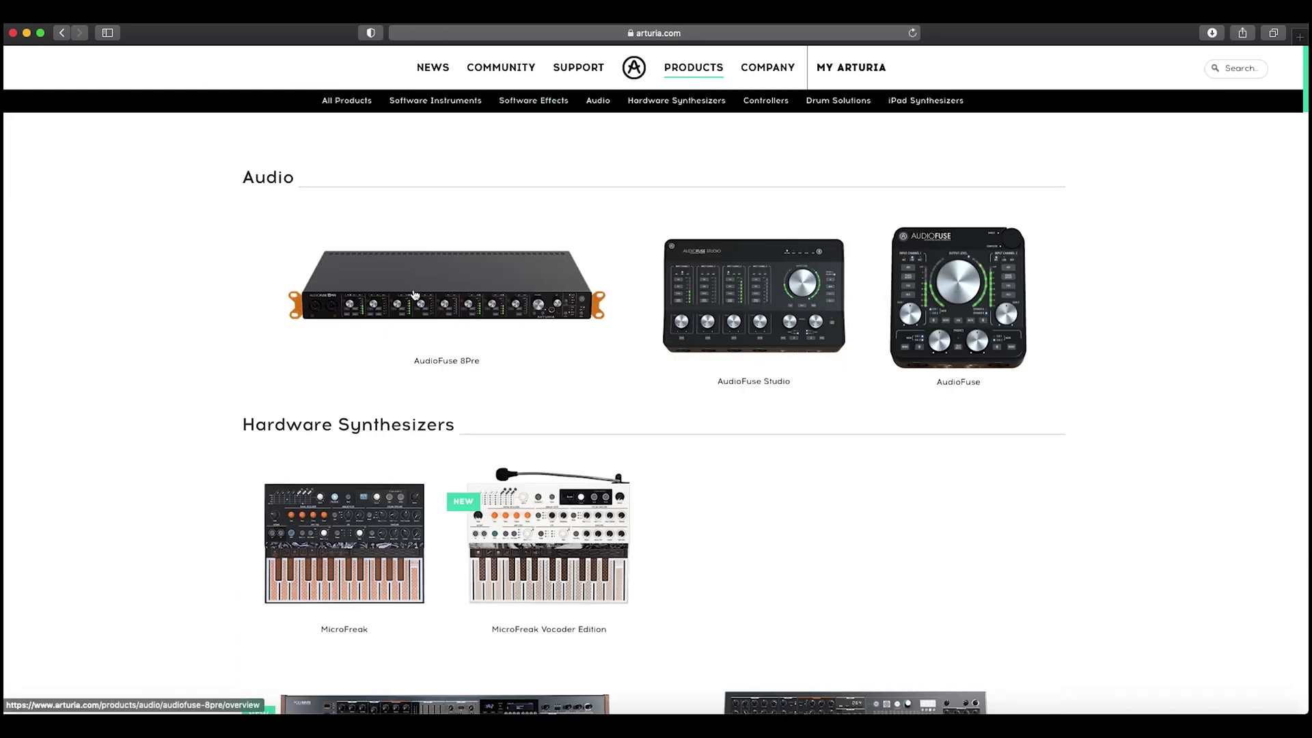
pyautogui.click(421, 304)
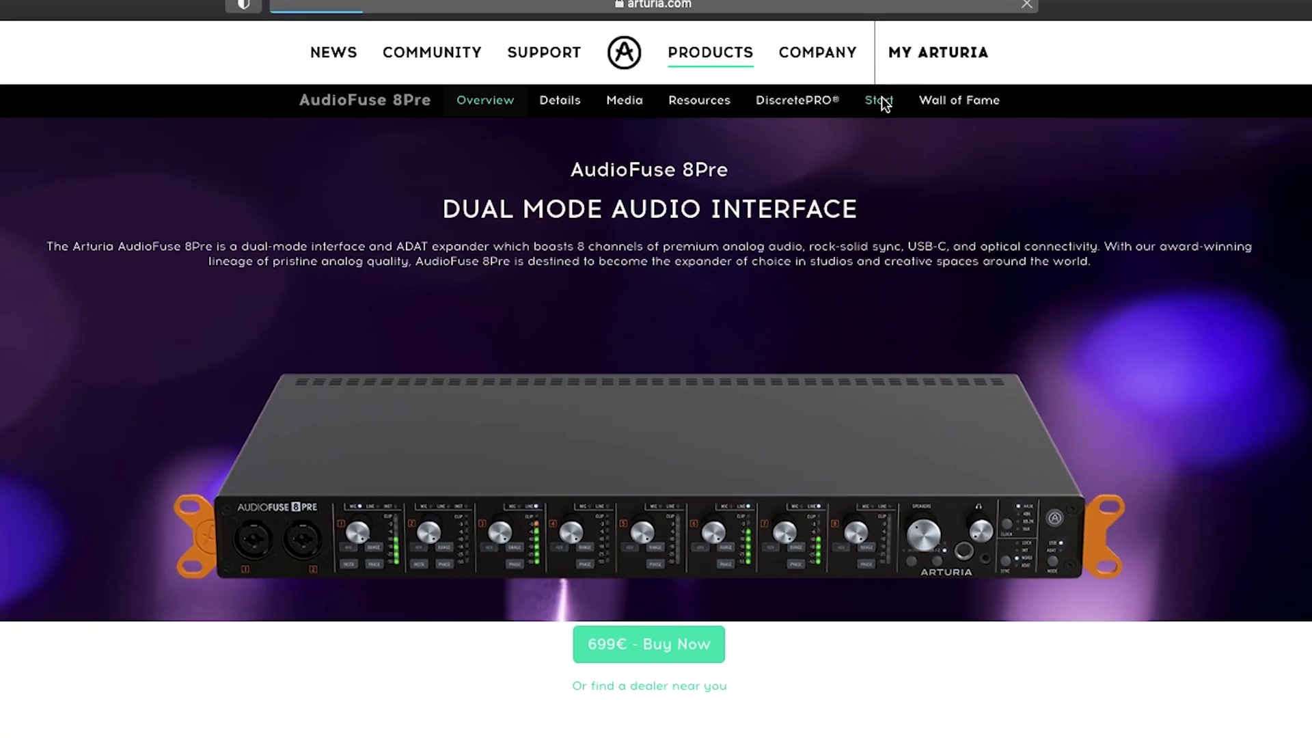
# Go to the 8Pre's How to Get Started steps, download the Arturia Software Center installer, and read on to step 6.
pyautogui.click(913, 102)
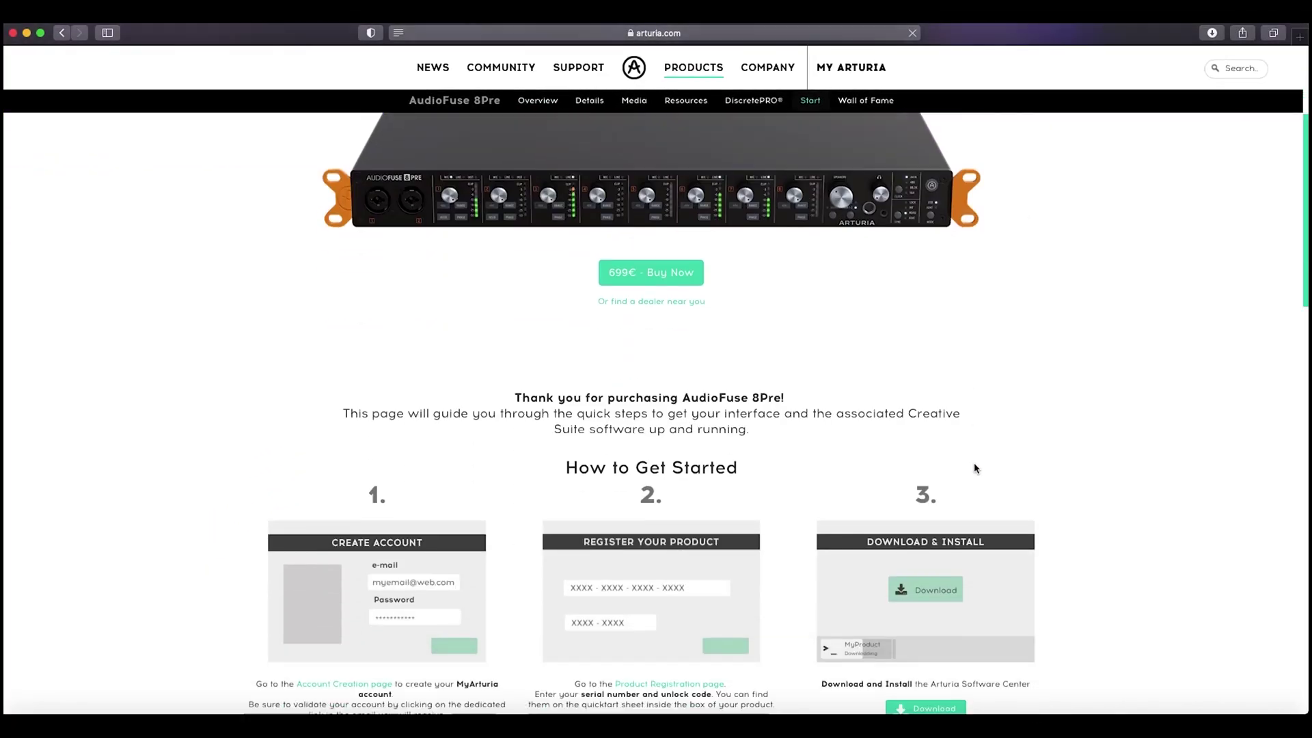
pyautogui.scroll(-5, 976, 468)
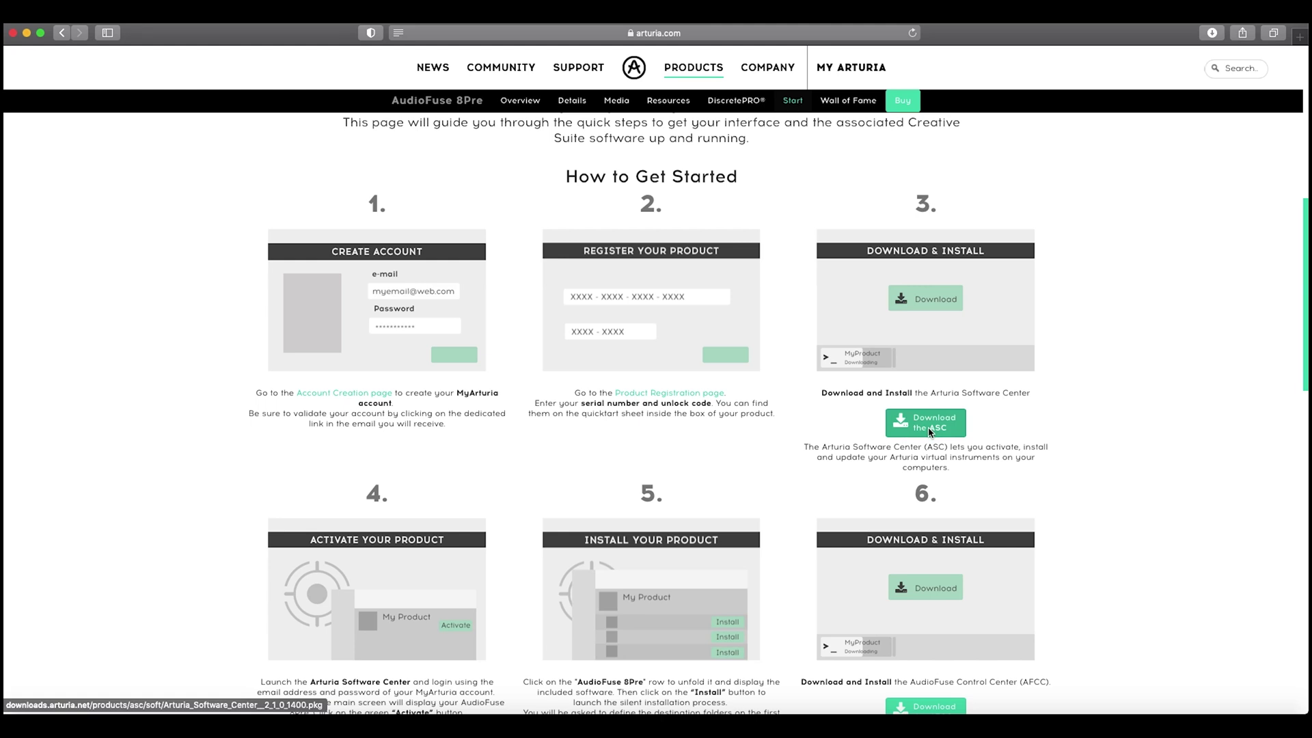
pyautogui.click(927, 428)
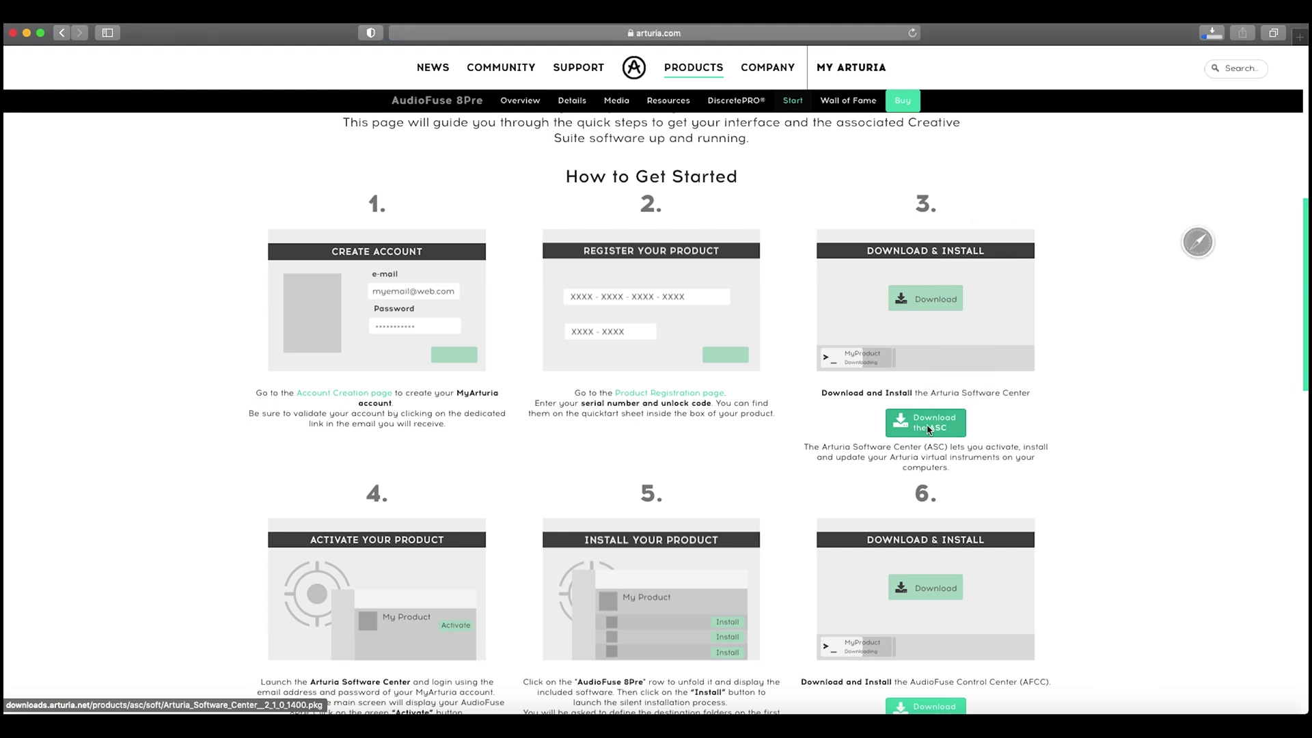
pyautogui.scroll(-3, 910, 383)
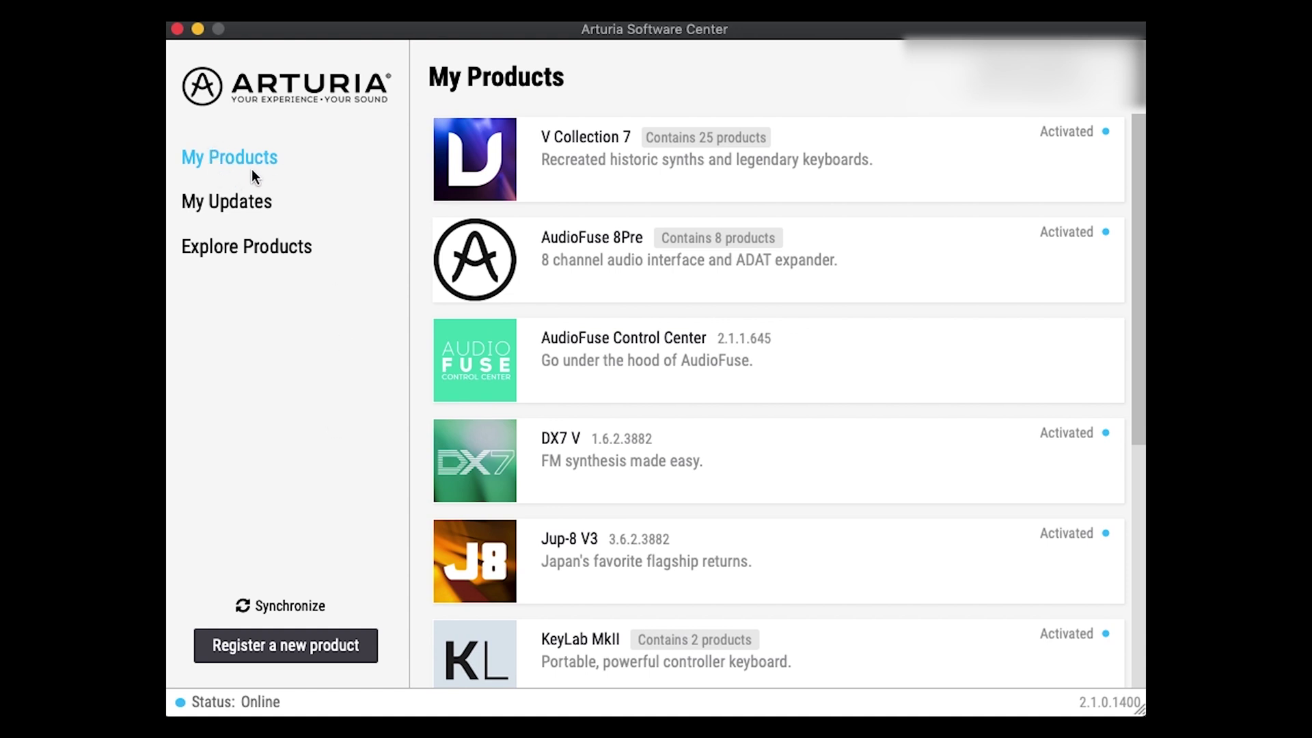
# Check that AudioFuse 8Pre is activated and Control Center 2.1.1.645 is installed.
pyautogui.moveTo(517, 368)
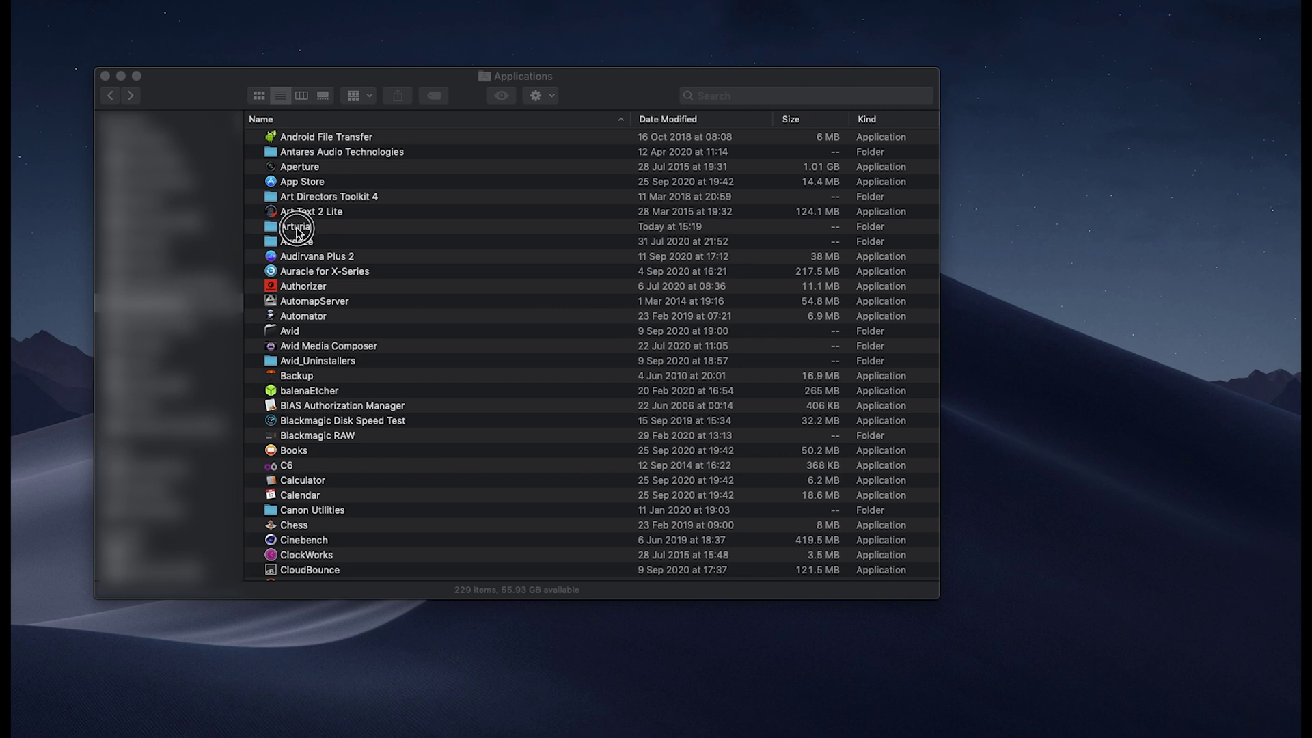
# Open the Arturia folder in Applications to list its 29 apps.
pyautogui.click(298, 229)
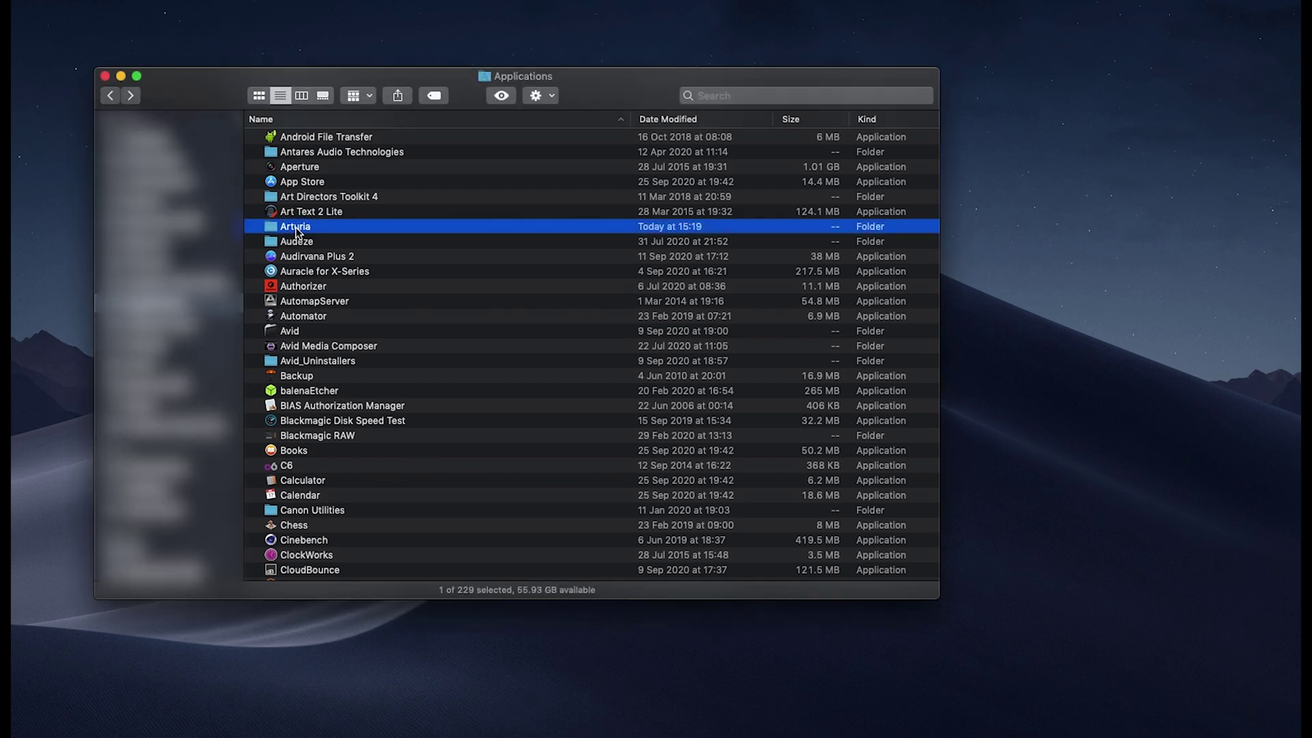
pyautogui.doubleClick(296, 232)
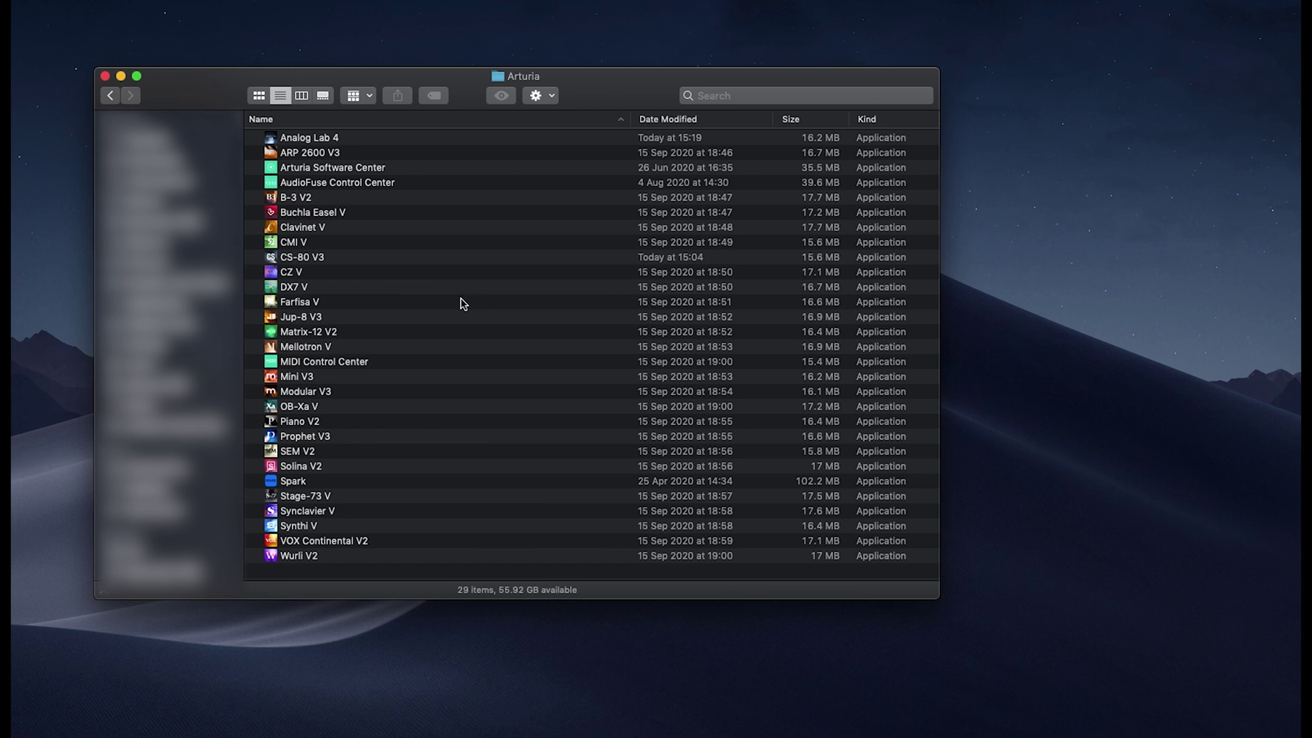
# Launch AudioFuse Control Center and move its mixer window into place.
pyautogui.doubleClick(296, 185)
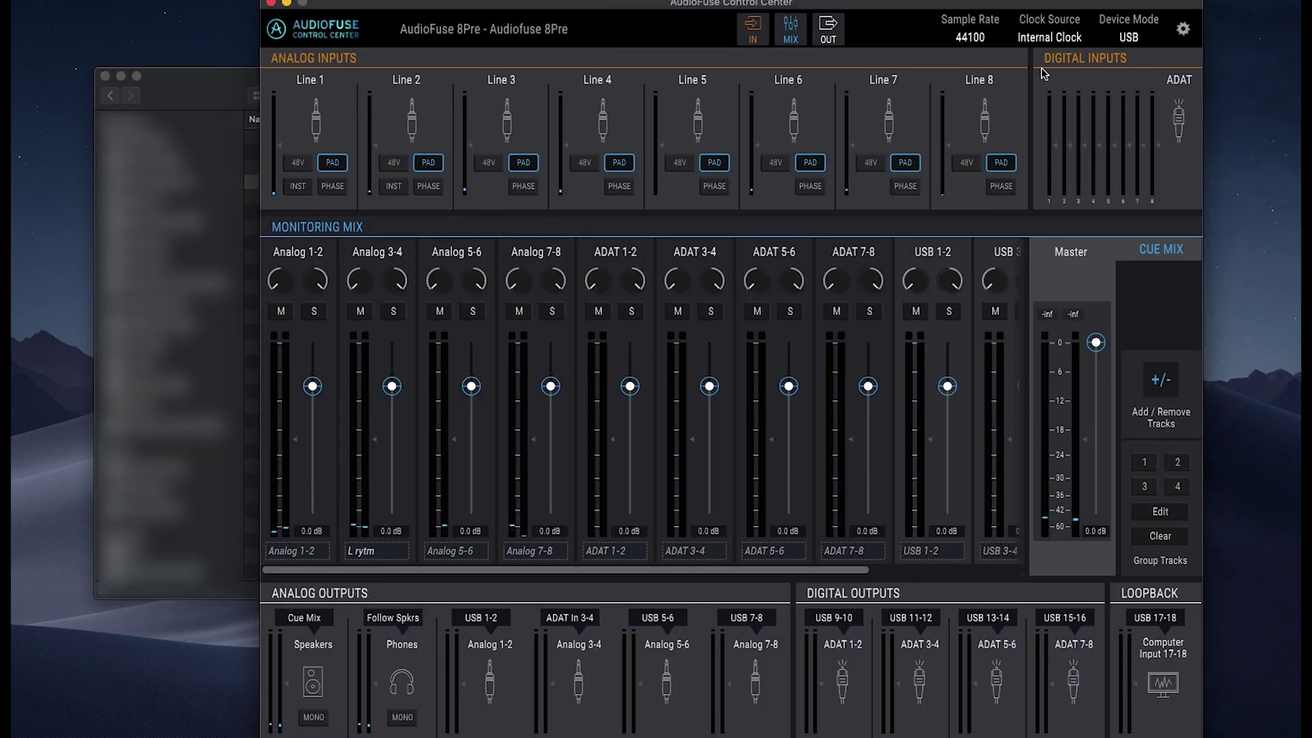
pyautogui.moveTo(1107, 9); pyautogui.dragTo(1051, 15)
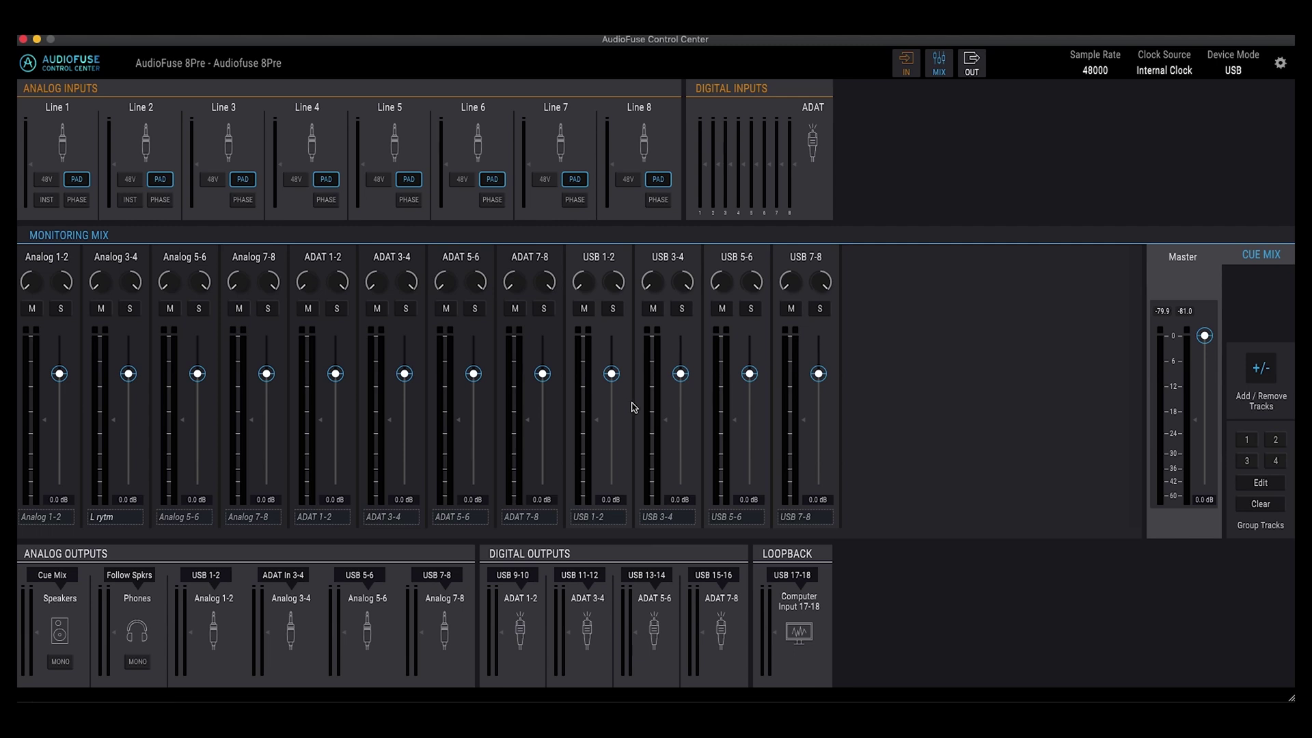
# Set the AudioFuse 8Pre device mode to ADAT in Preferences and return to the mixer.
pyautogui.press('super+comma')
pyautogui.click(914, 396)
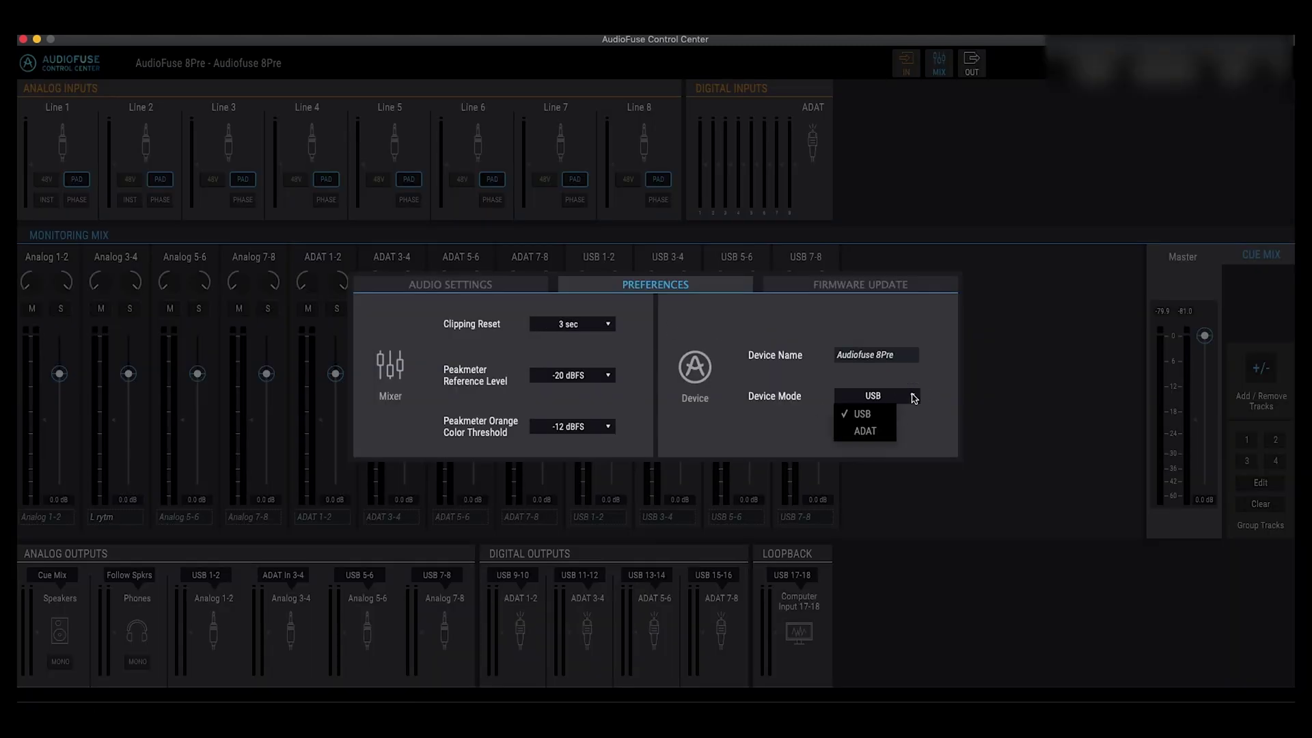
pyautogui.click(865, 429)
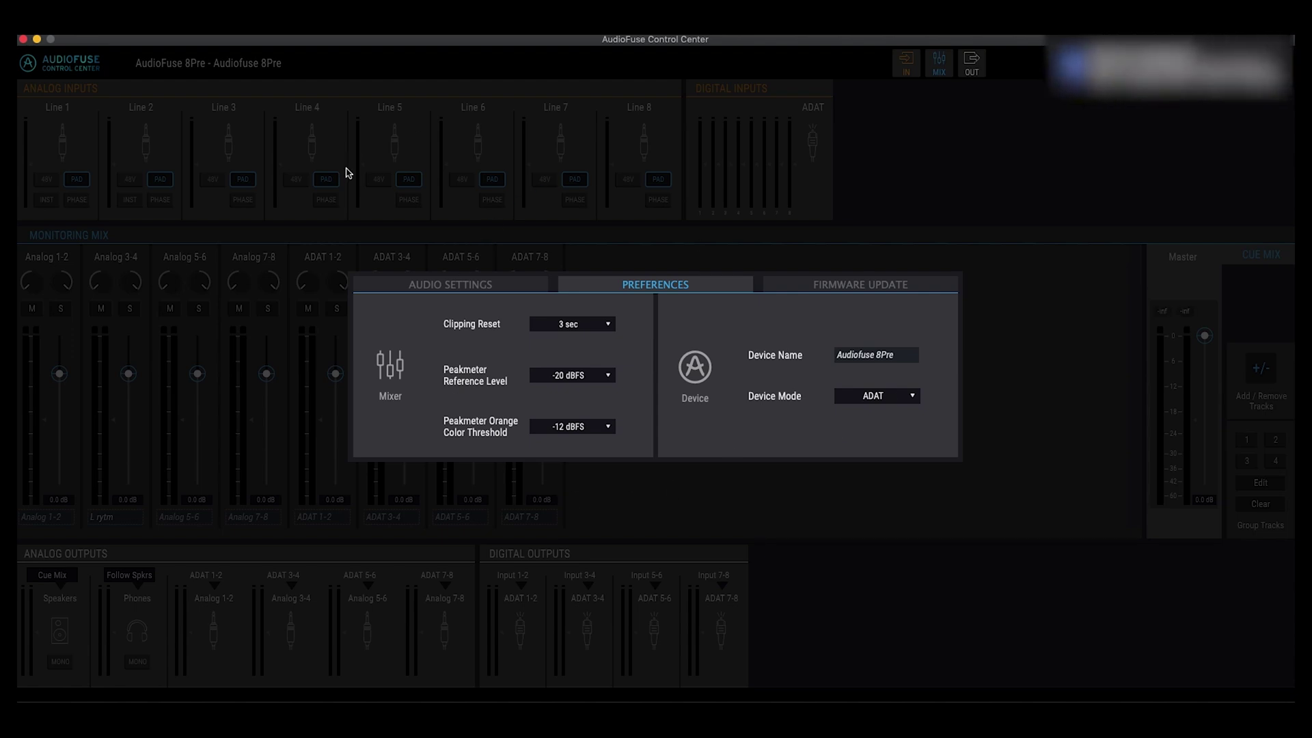
pyautogui.click(673, 240)
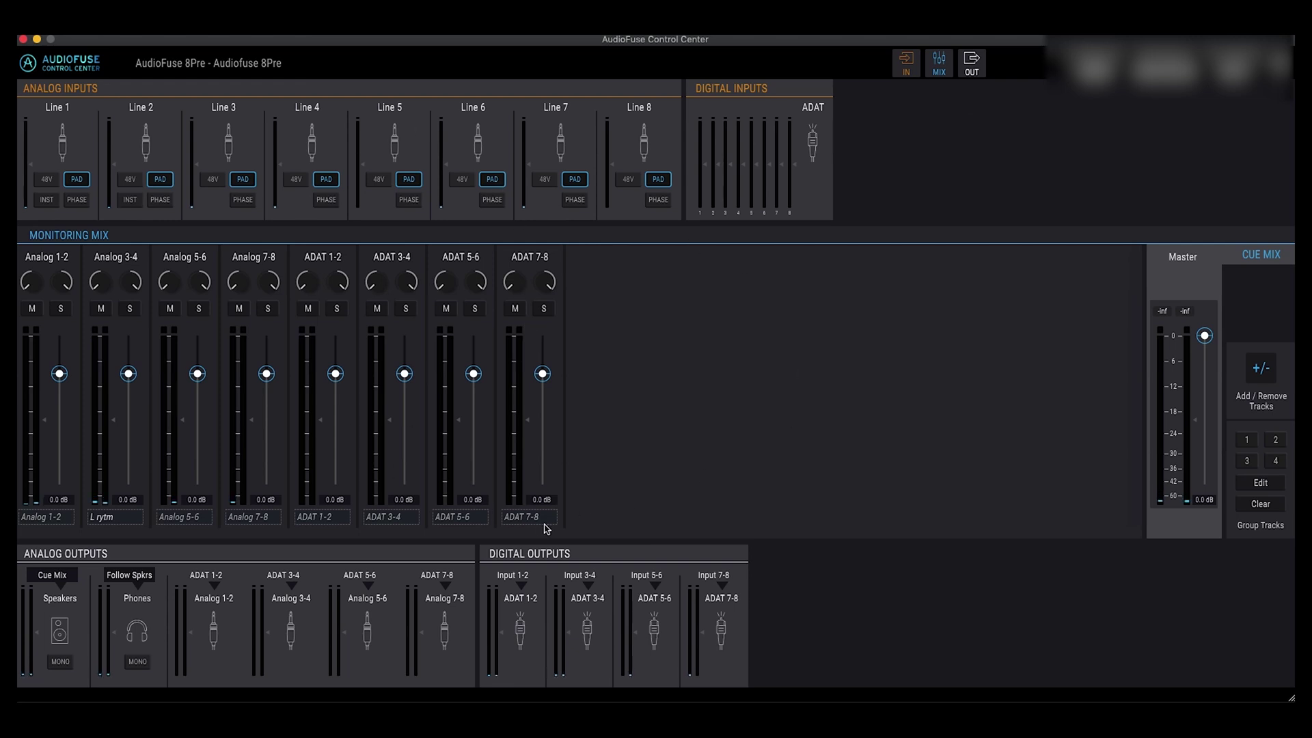
pyautogui.click(220, 576)
pyautogui.click(215, 588)
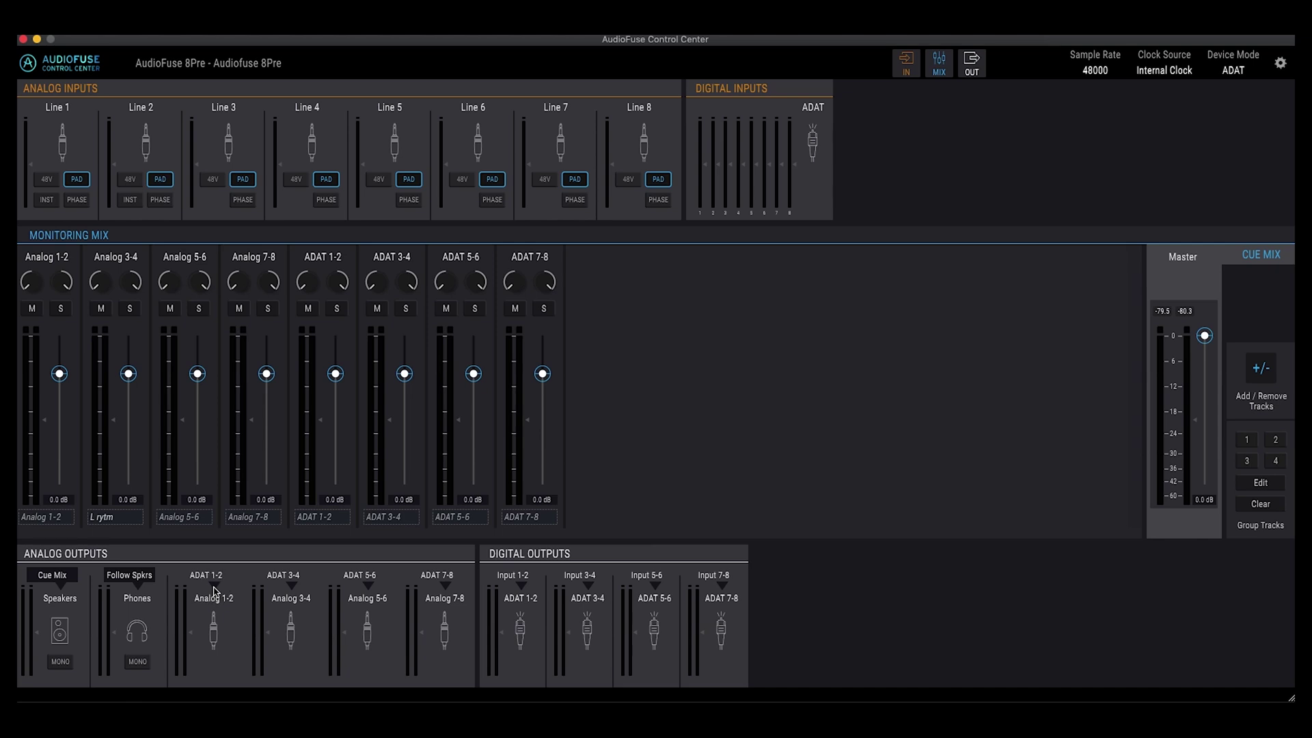
pyautogui.click(213, 587)
pyautogui.click(213, 587)
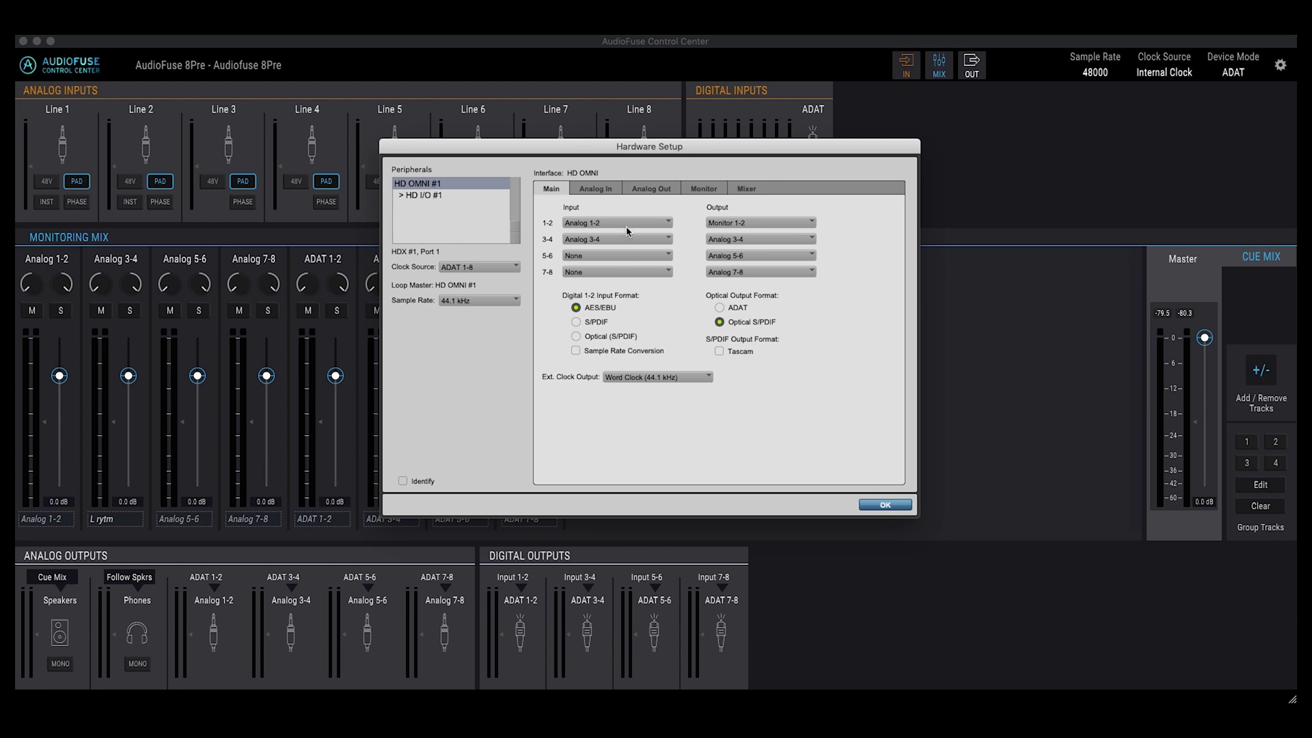
# Map HD Omni input pairs 1-2, 3-4, 5-6 and 7-8 to ADAT 1-2, 3-4, 5-6 and 7-8.
pyautogui.click(662, 221)
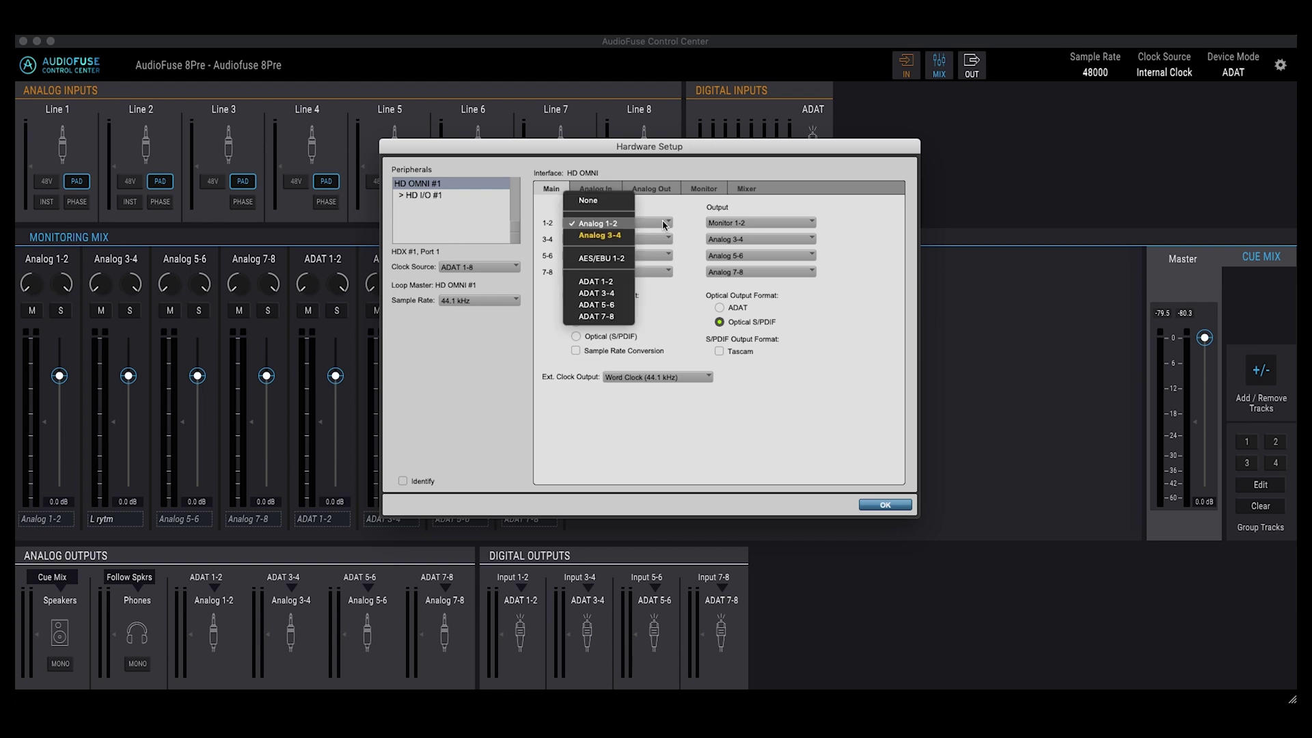
pyautogui.click(597, 283)
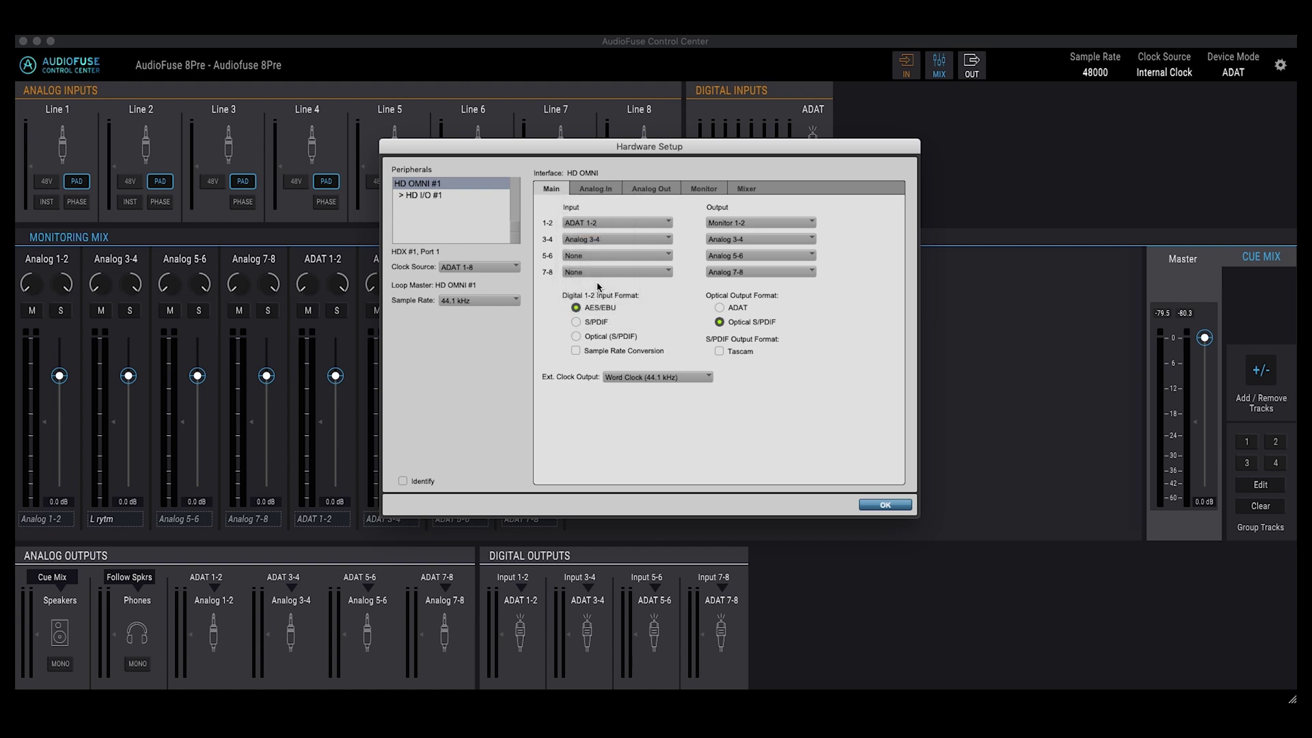
pyautogui.click(661, 239)
pyautogui.click(605, 295)
pyautogui.click(662, 255)
pyautogui.click(595, 360)
pyautogui.click(662, 273)
pyautogui.click(613, 382)
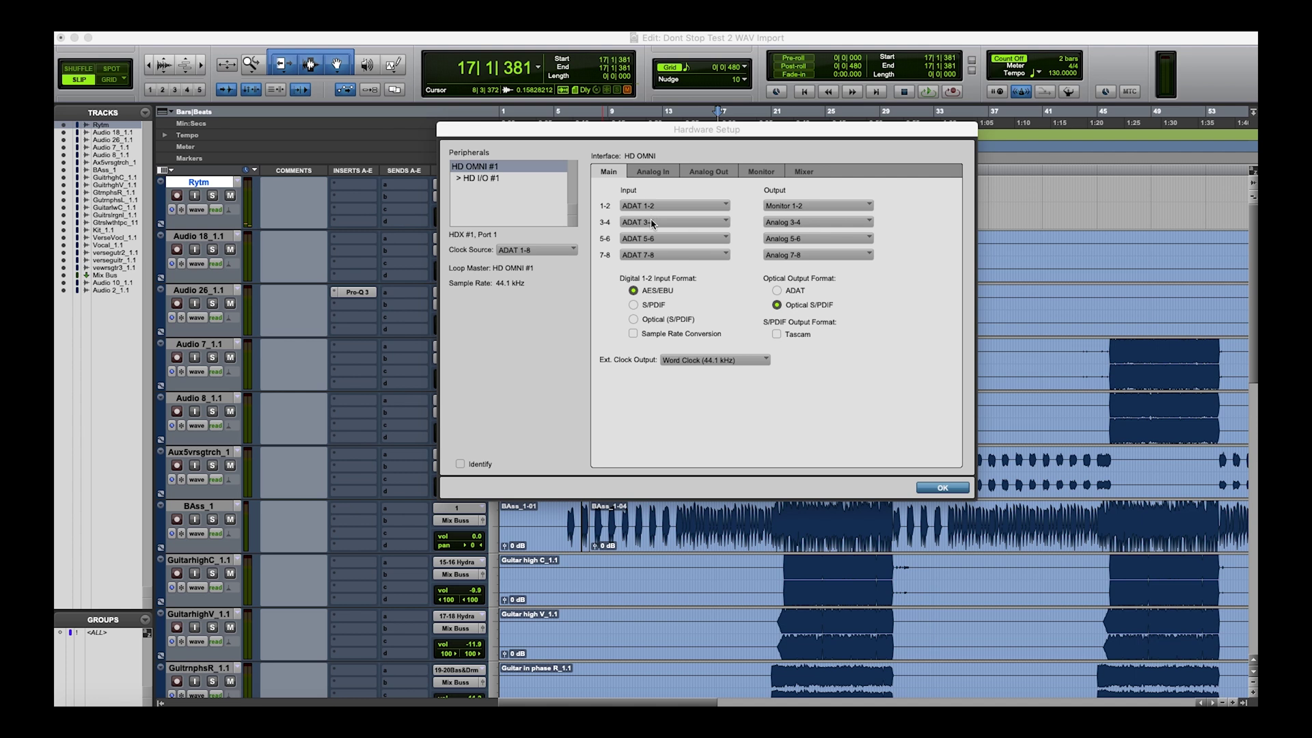
# Confirm Hardware Setup, route interface input 3-4 (Stereo) to Rytm, and enable its input monitoring.
pyautogui.click(942, 488)
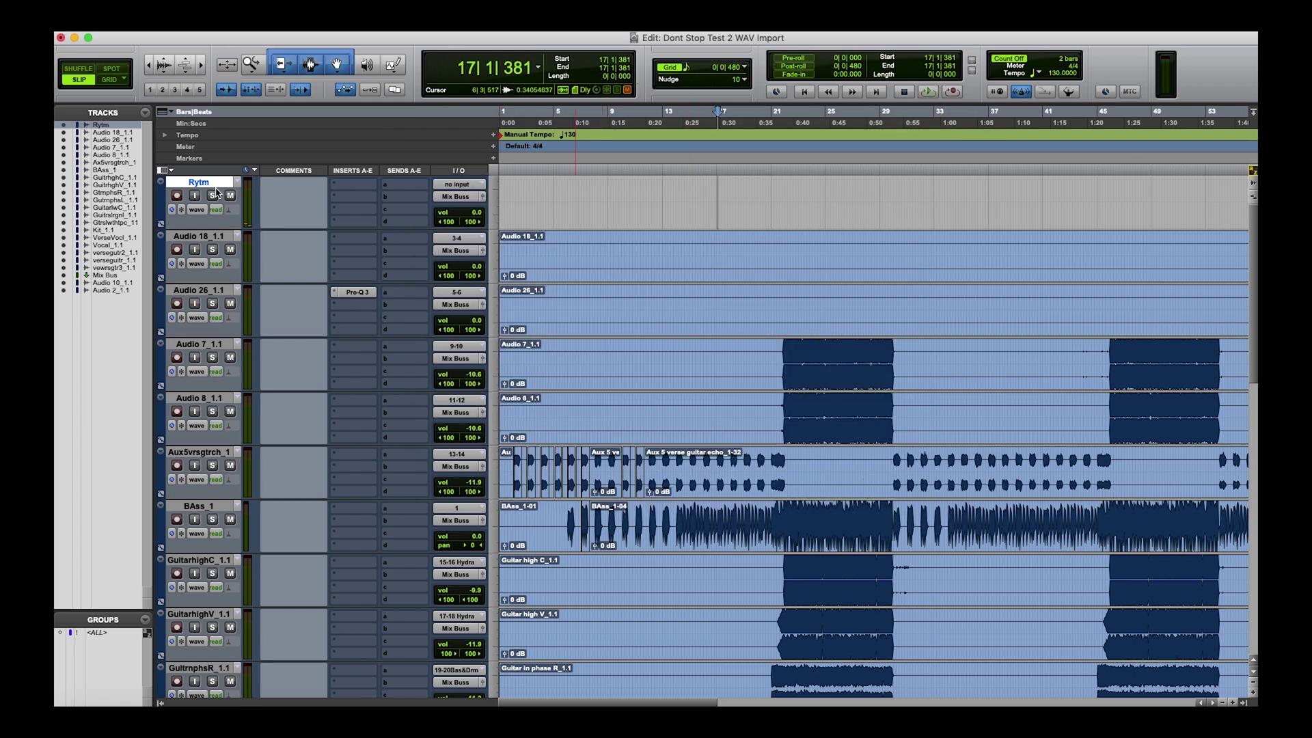
pyautogui.click(459, 185)
pyautogui.moveTo(467, 188)
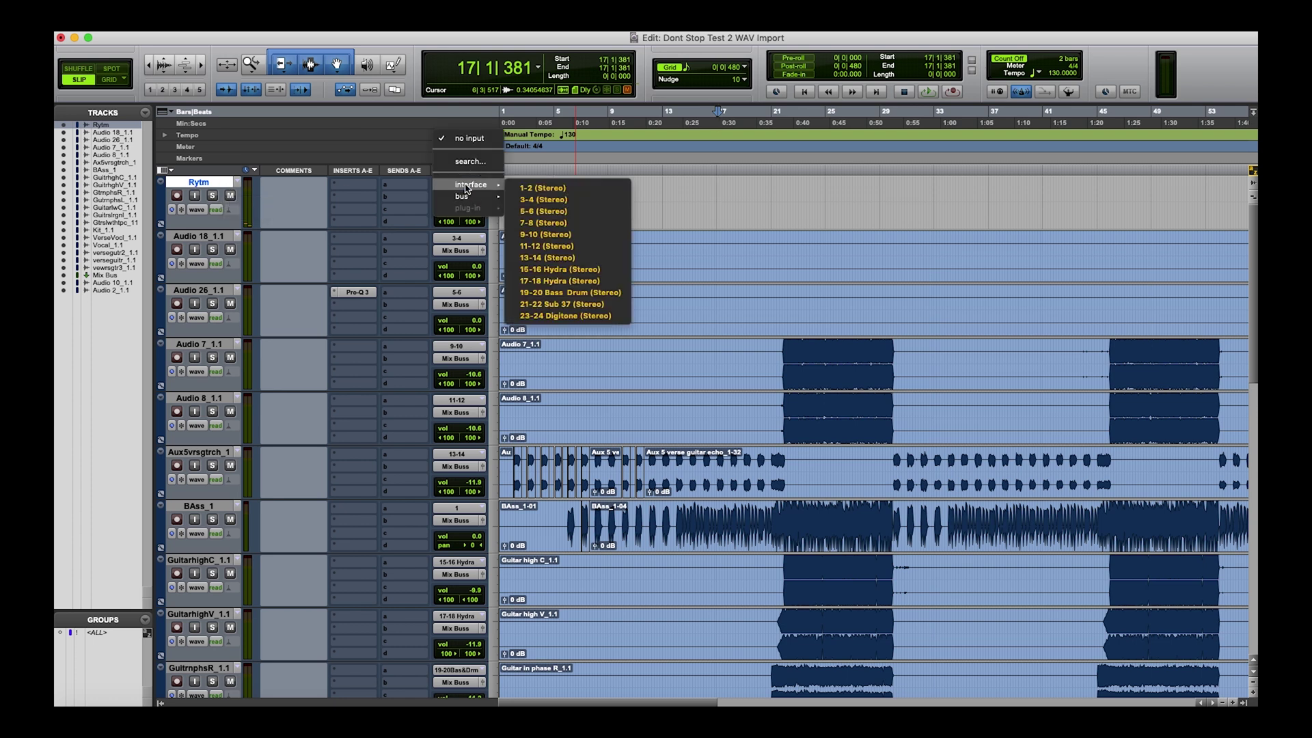
pyautogui.click(540, 199)
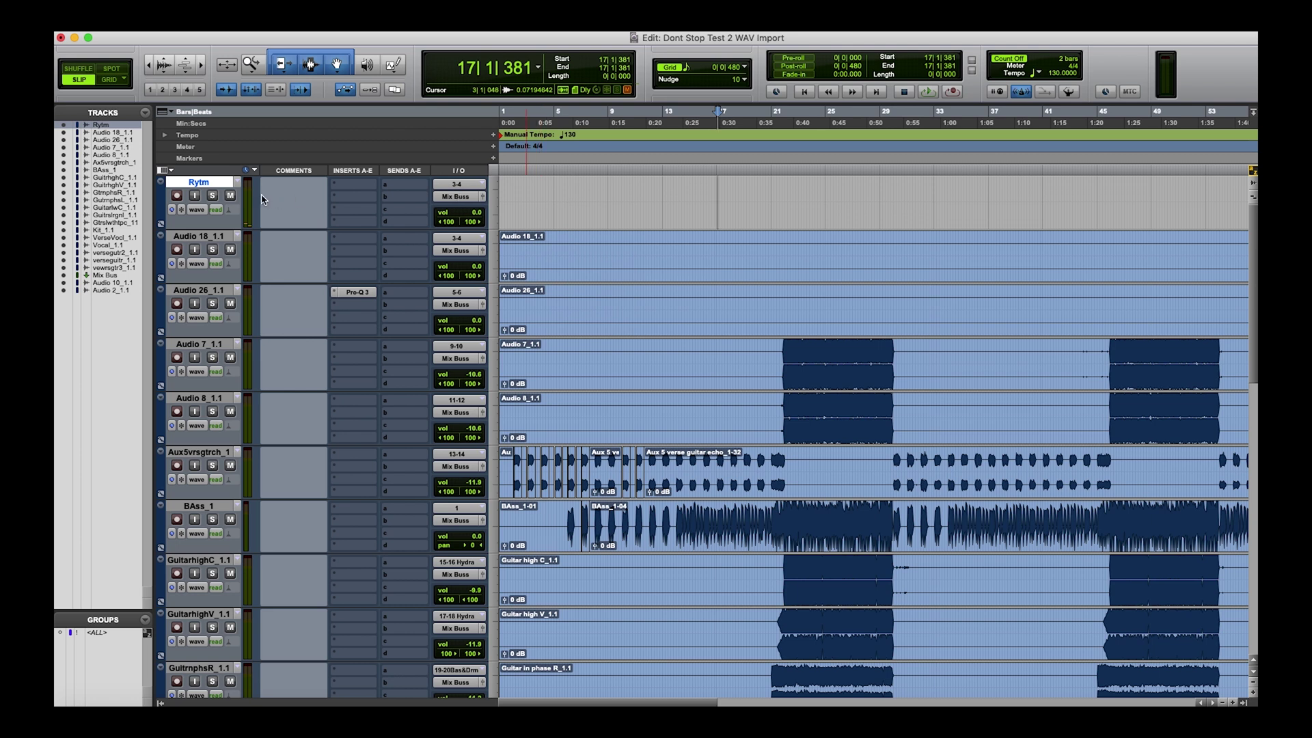
pyautogui.click(194, 197)
# Record the drum machine onto the armed Rytm track from bar 13, creating clip Rytm_02.
pyautogui.click(663, 112)
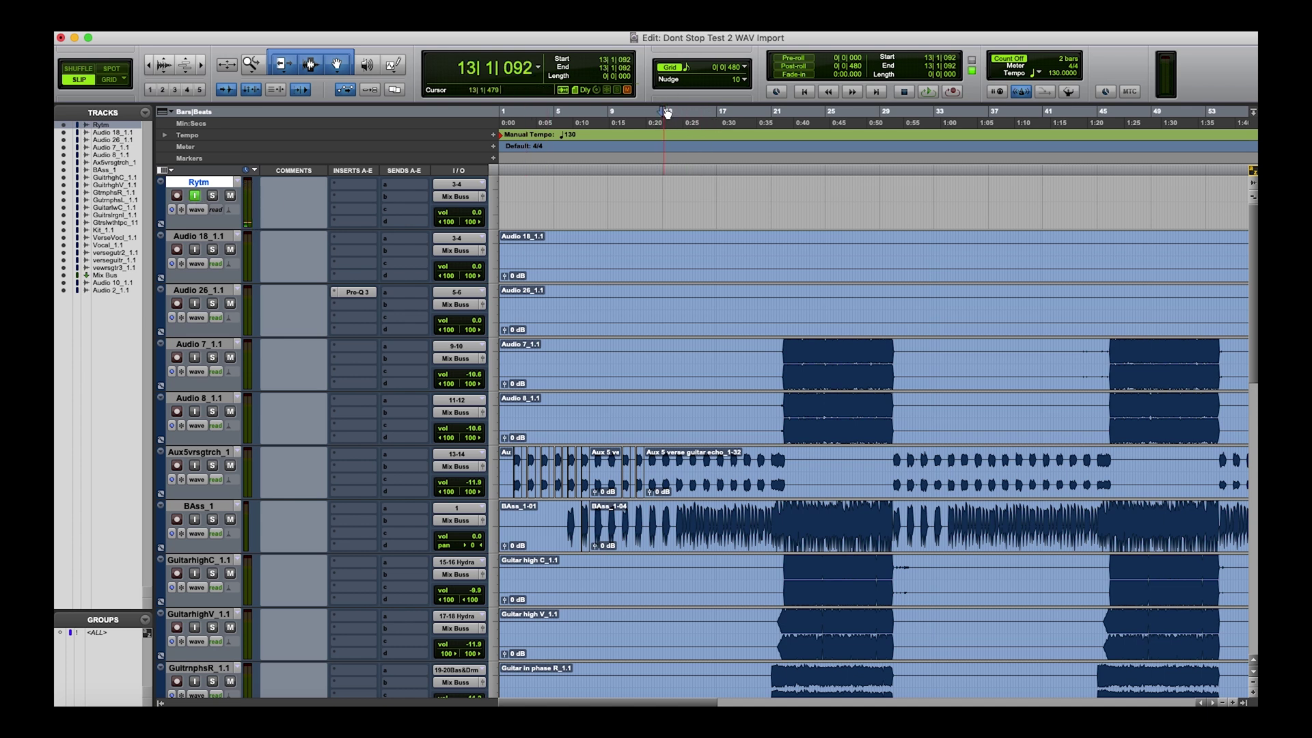
pyautogui.click(177, 196)
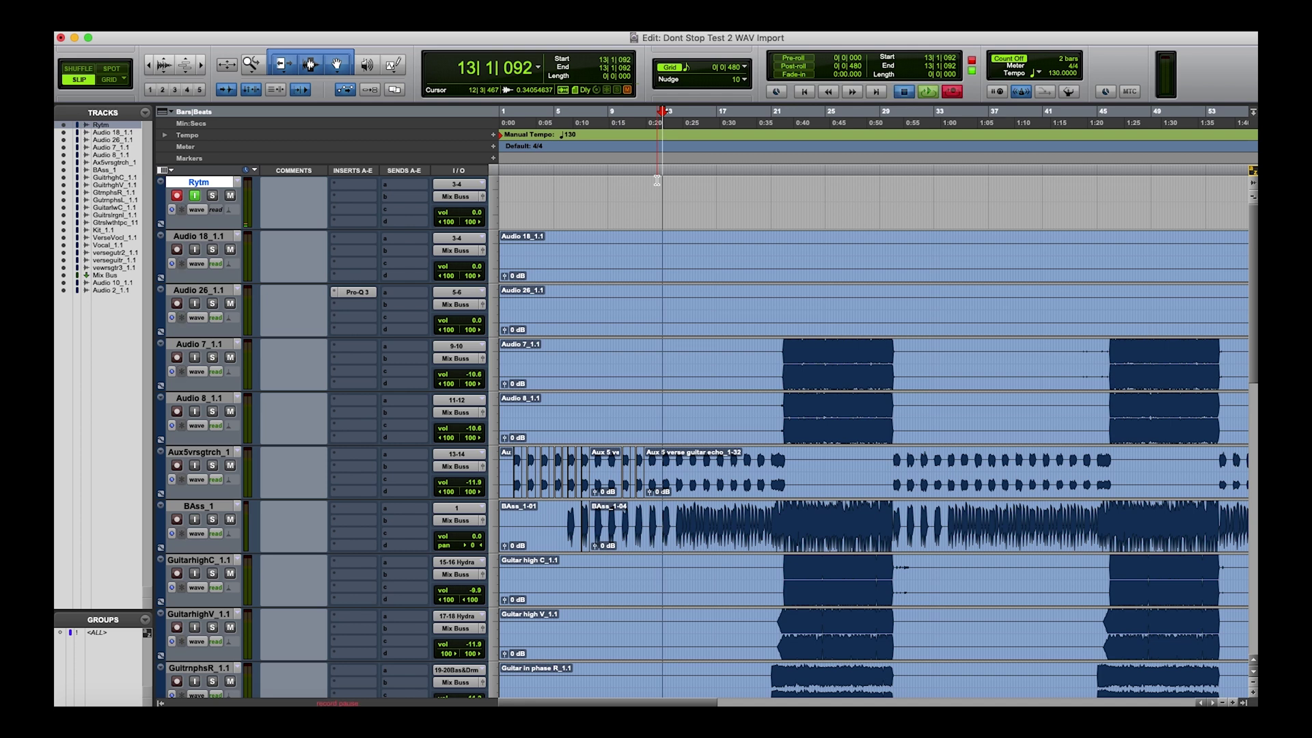
pyautogui.press('F12')
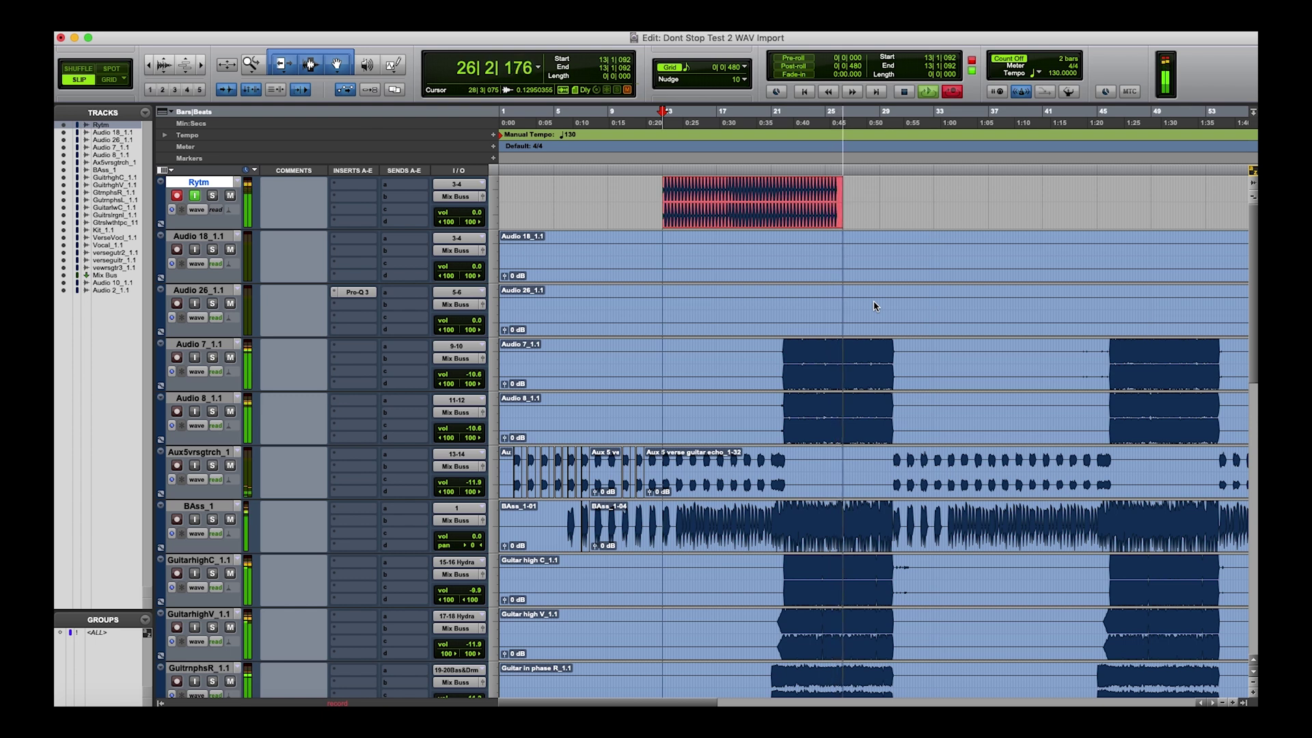
pyautogui.press('space')
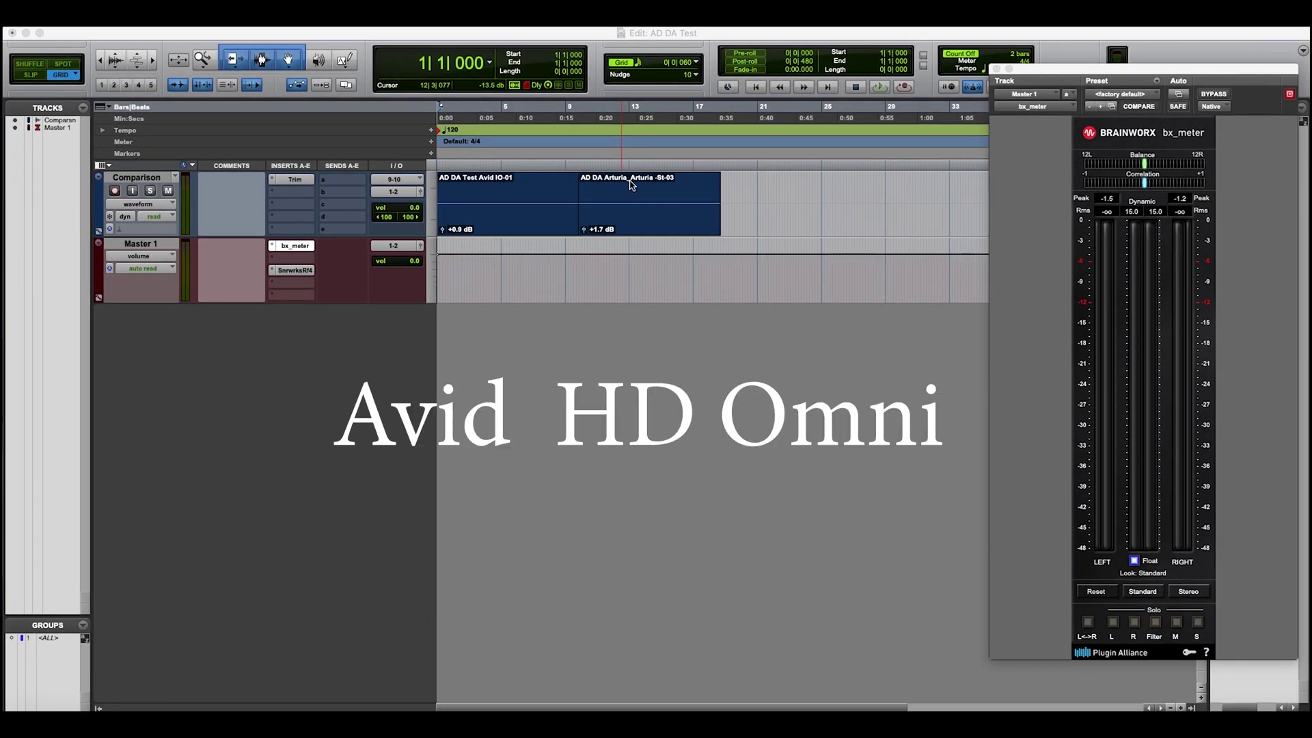
# Play the AD DA Test session's Avid HD Omni clip from the start to about bar 18.
pyautogui.click(439, 107)
pyautogui.press('space')
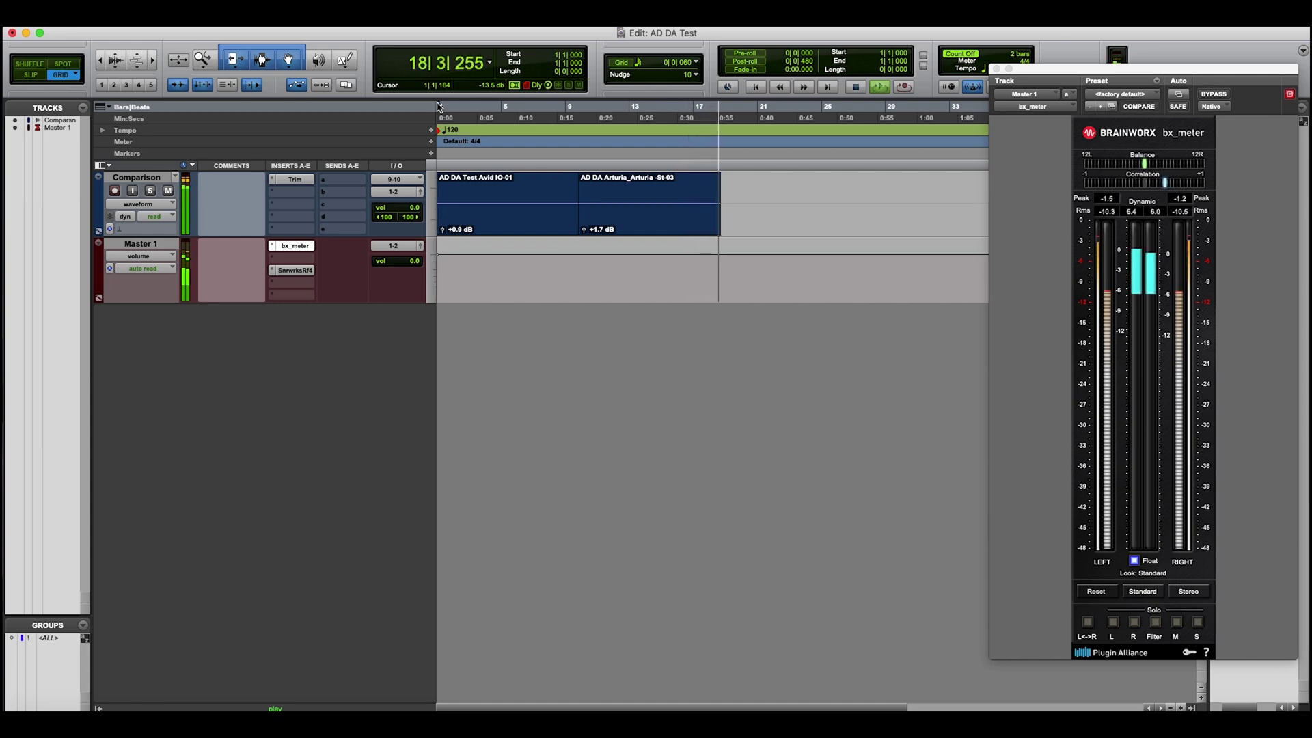
pyautogui.press('space')
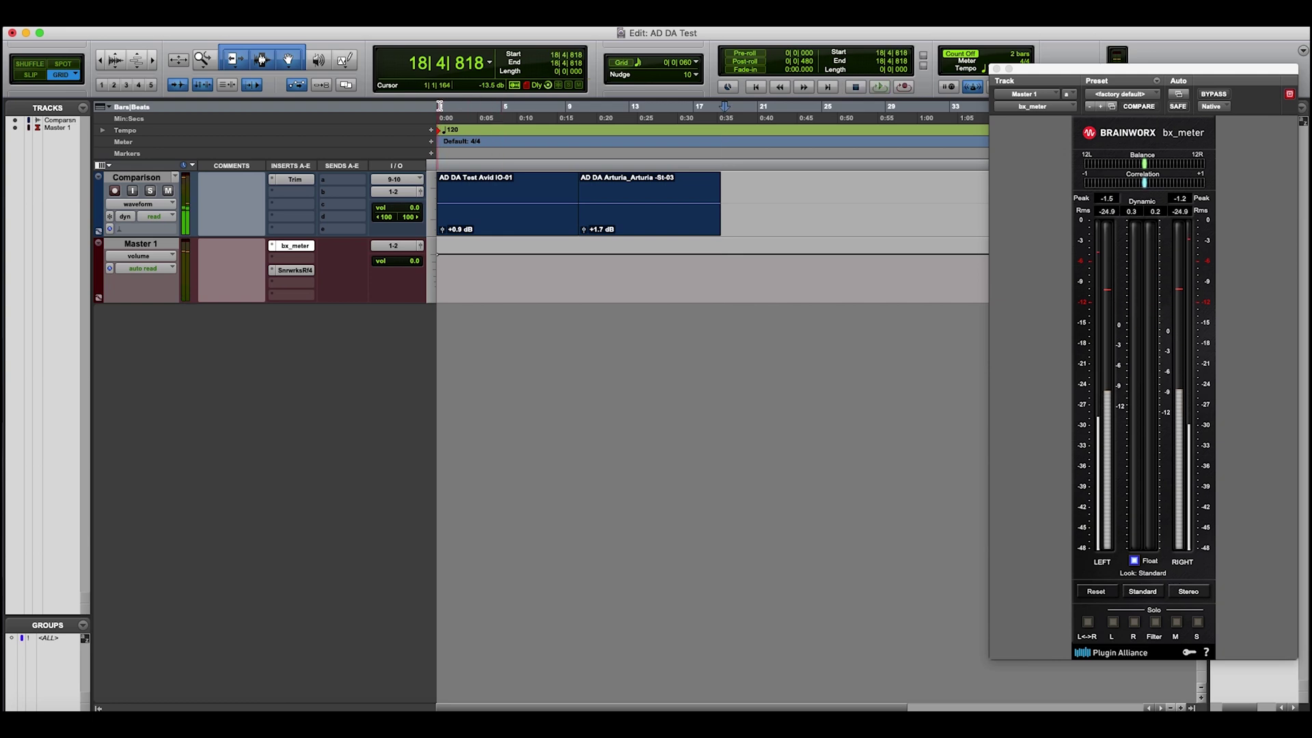
pyautogui.click(440, 106)
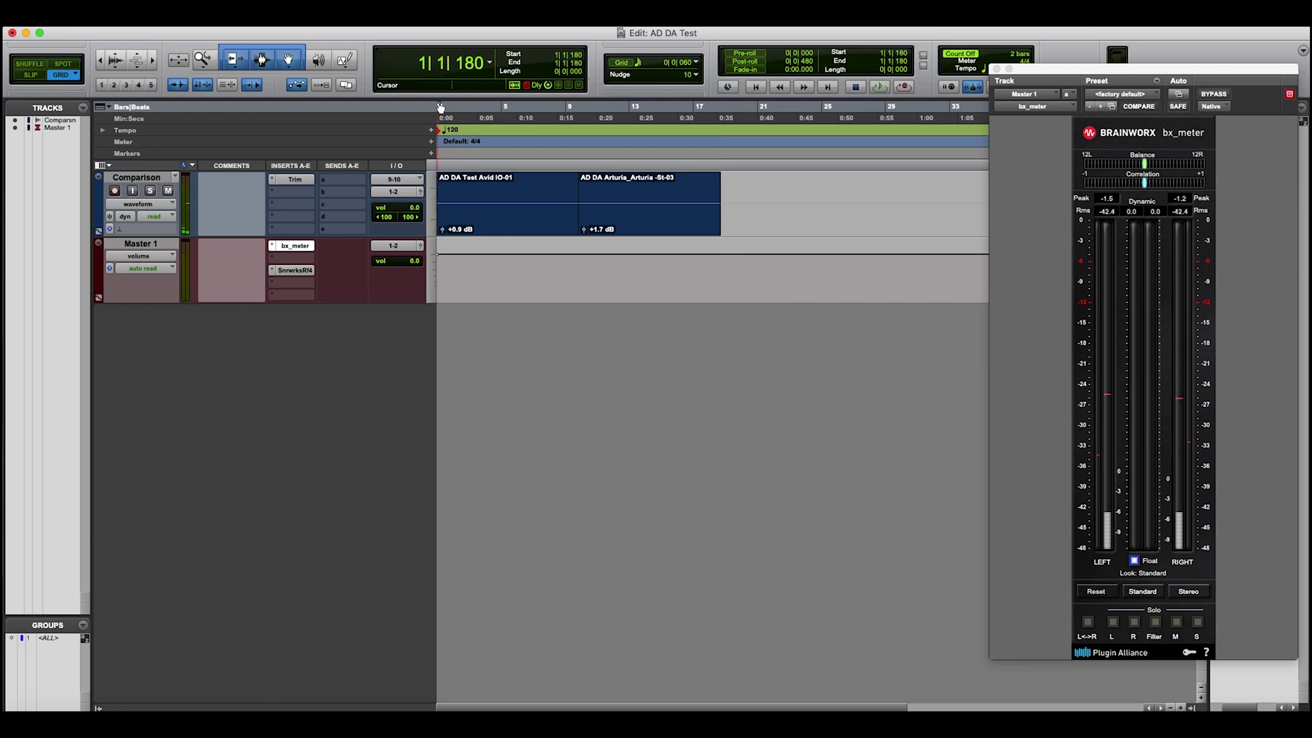
pyautogui.press('space')
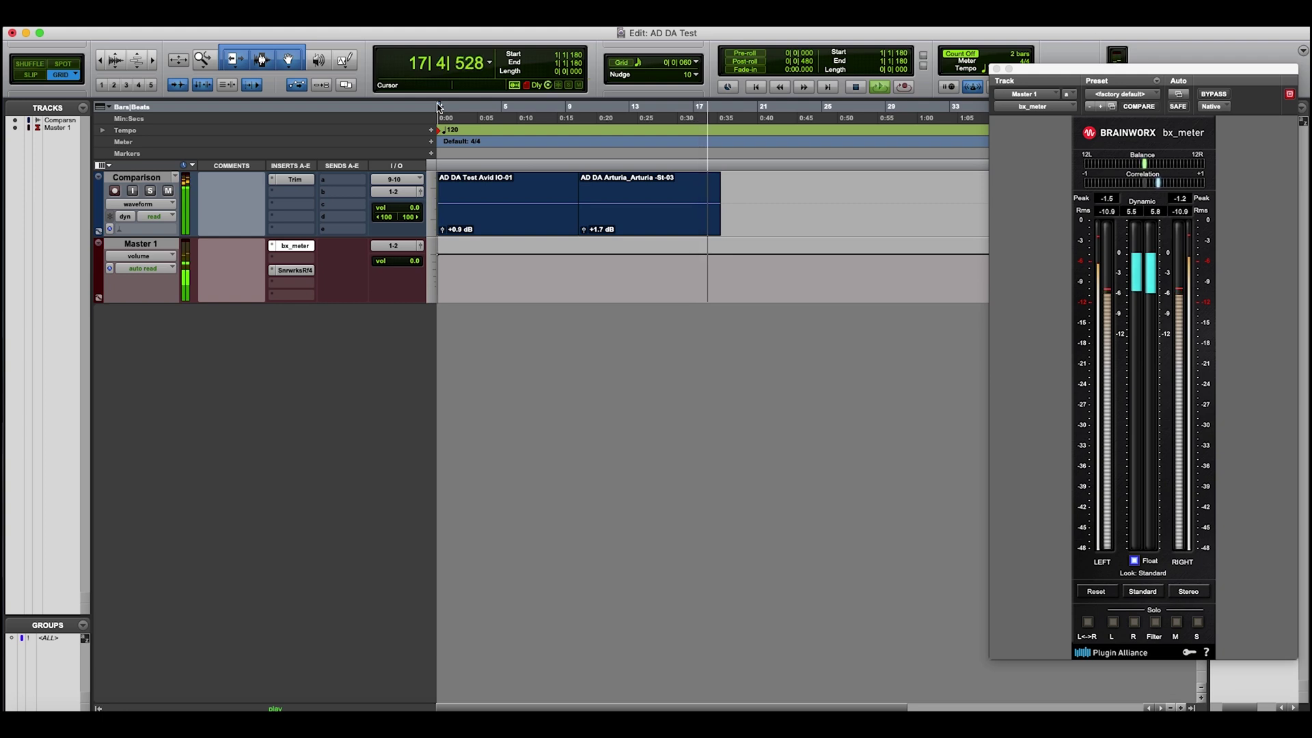
pyautogui.press('space')
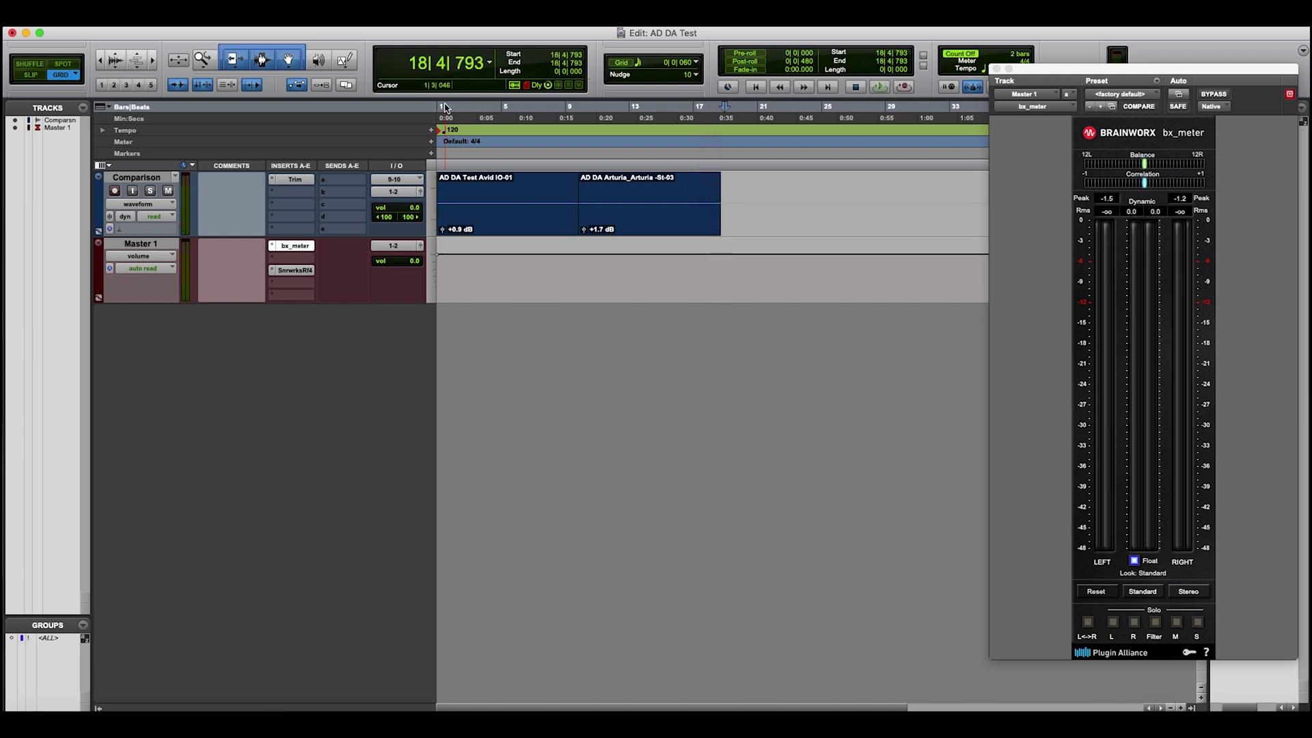